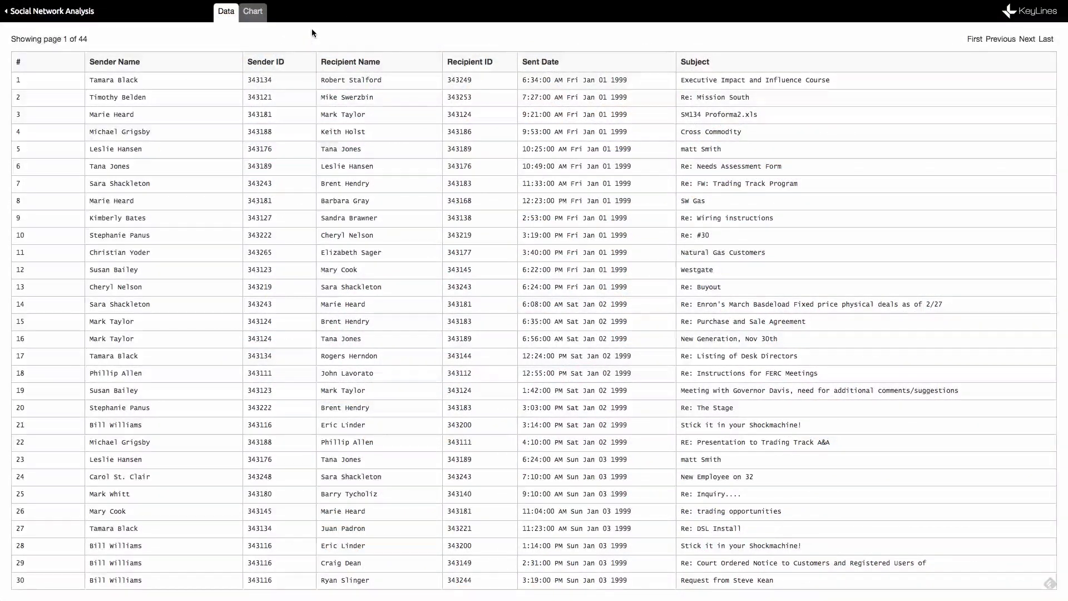
Step: Scroll down and back up through the email table to review the messages
scroll(311, 32, "down", 1)
scroll(311, 32, "down", 2)
scroll(312, 32, "down", 2)
scroll(311, 29, "down", 2)
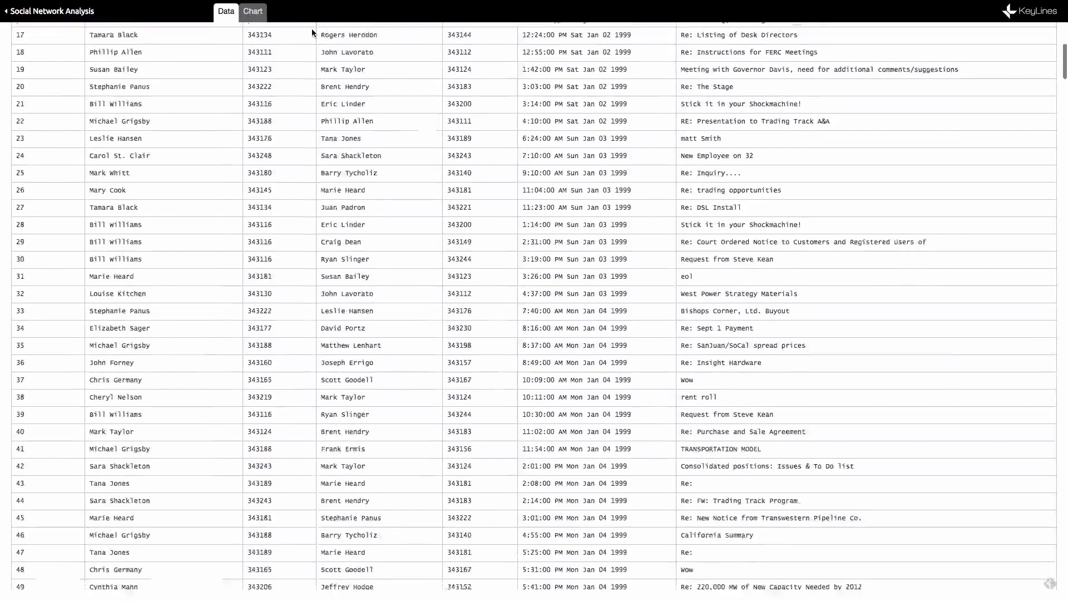
scroll(312, 28, "down", 1)
scroll(312, 29, "down", 1)
scroll(312, 28, "down", 2)
scroll(311, 28, "down", 2)
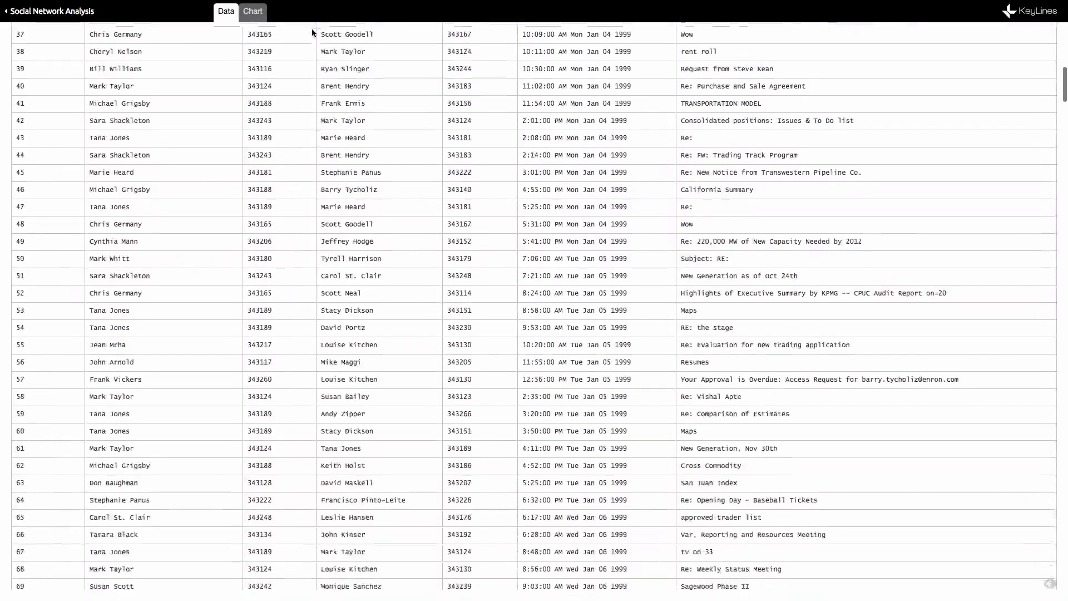
scroll(312, 28, "down", 1)
scroll(311, 28, "down", 1)
scroll(312, 28, "down", 2)
scroll(312, 29, "down", 2)
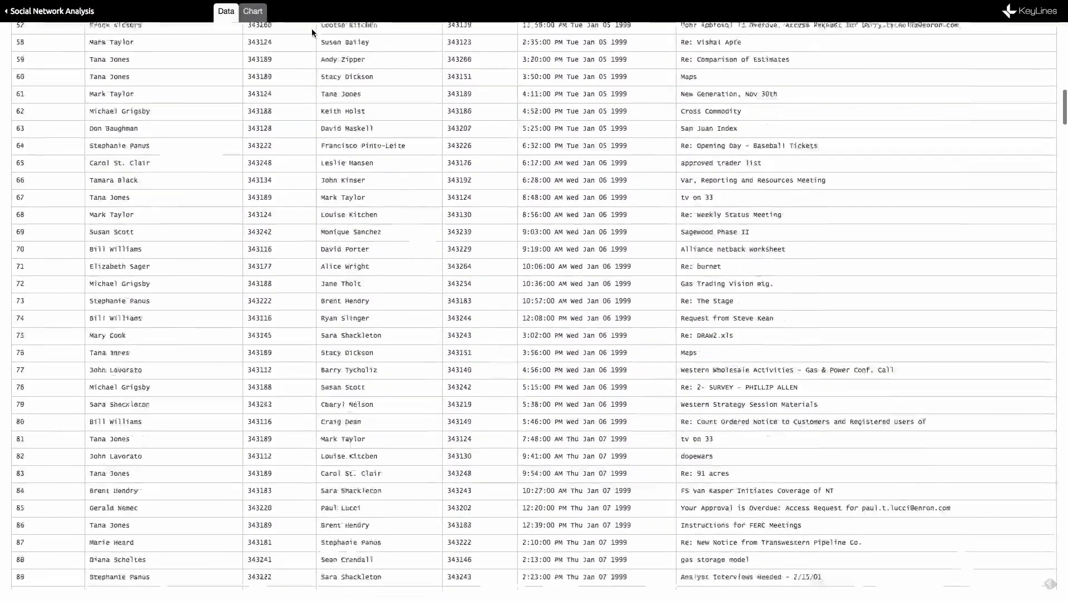
scroll(311, 28, "up", 1)
scroll(312, 29, "up", 2)
scroll(311, 28, "up", 4)
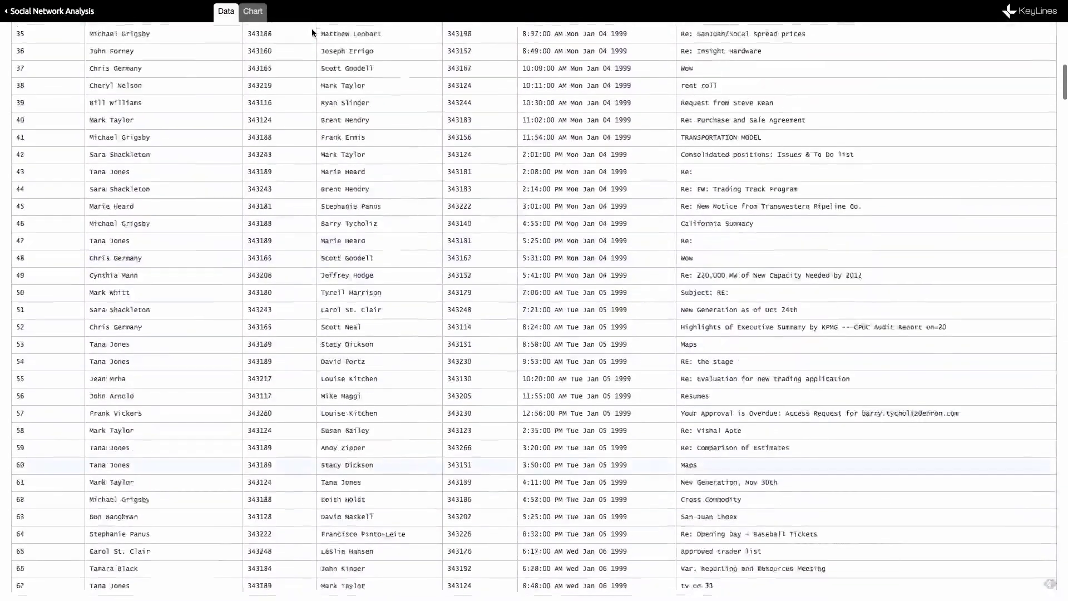
scroll(311, 28, "up", 2)
scroll(311, 28, "up", 2)
scroll(312, 28, "up", 1)
scroll(312, 28, "up", 2)
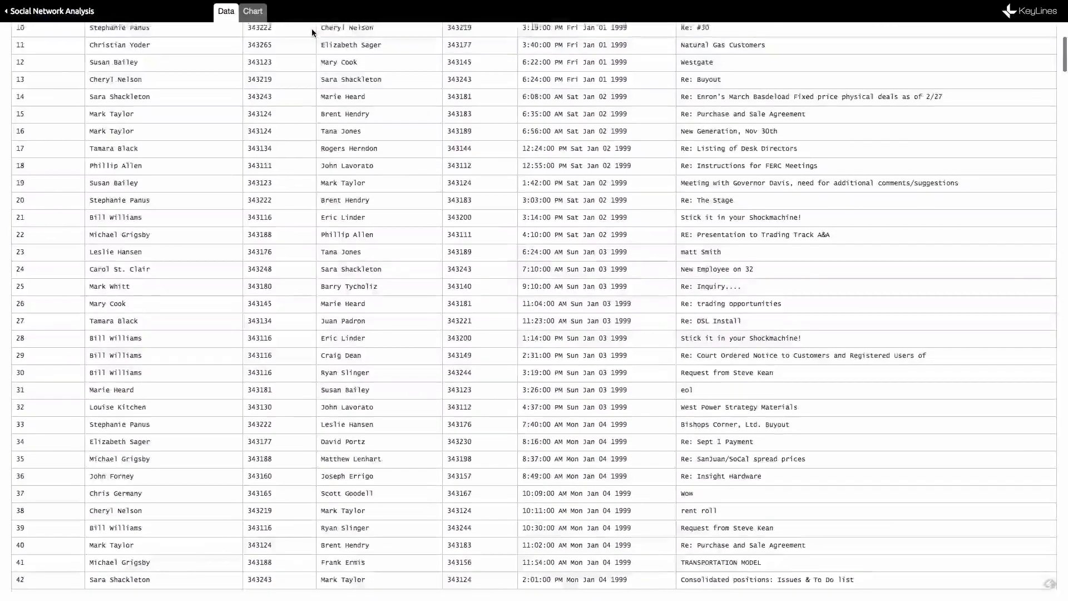
scroll(311, 28, "up", 2)
scroll(311, 28, "up", 1)
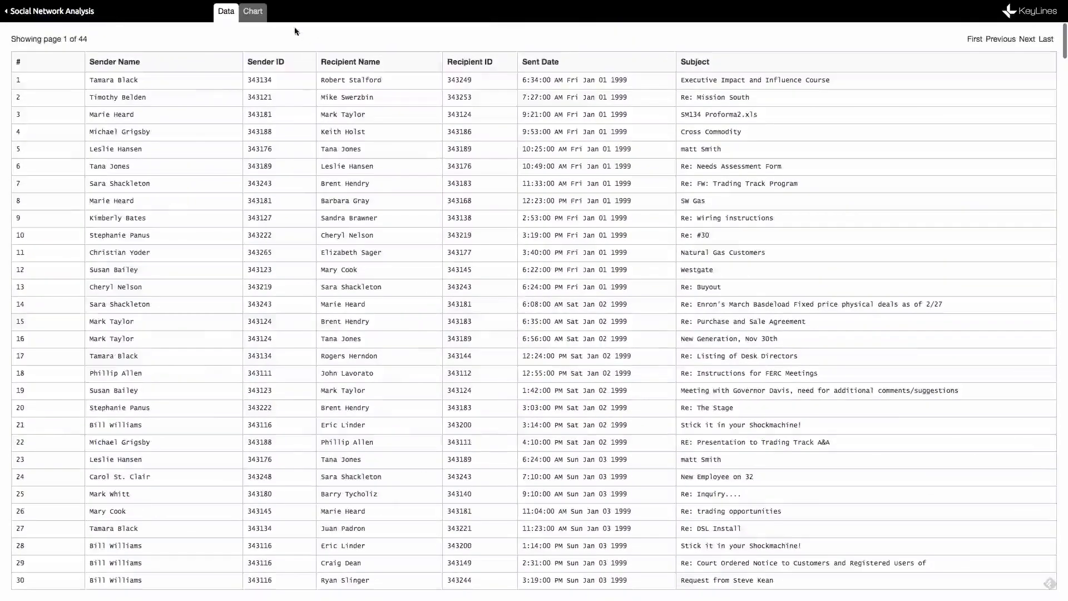
Step: Show the emails as a network chart with link thickness set to Email Volume
left_click(258, 18)
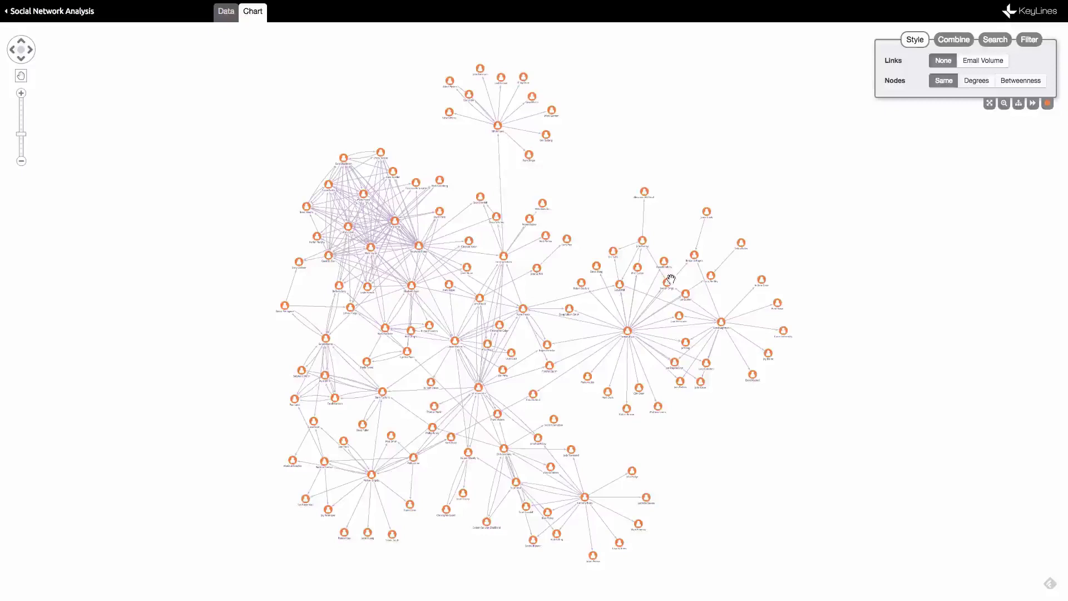
scroll(677, 282, "up", 3)
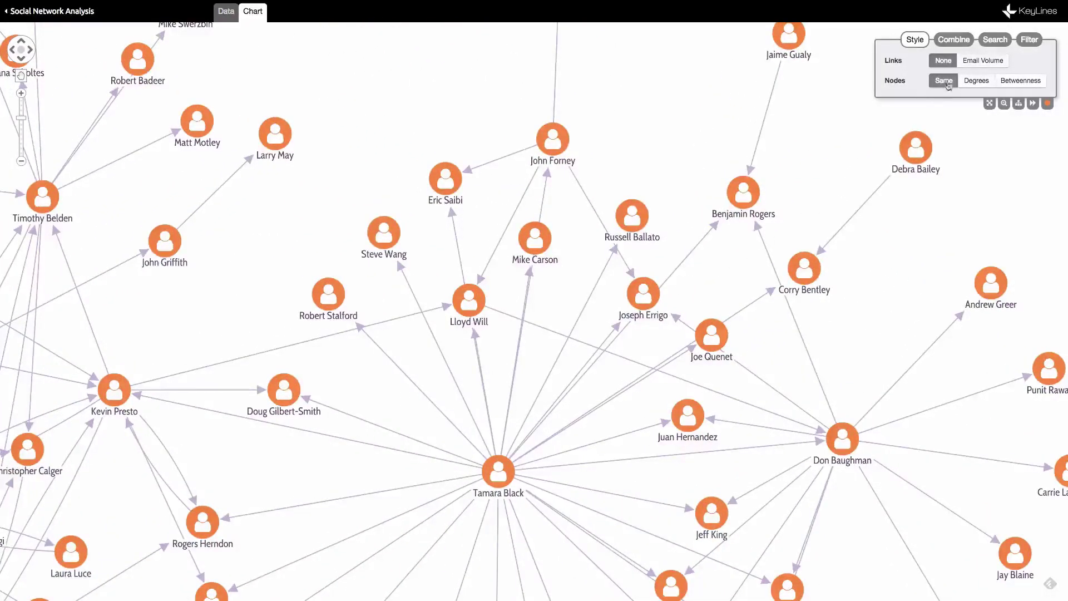
left_click(971, 62)
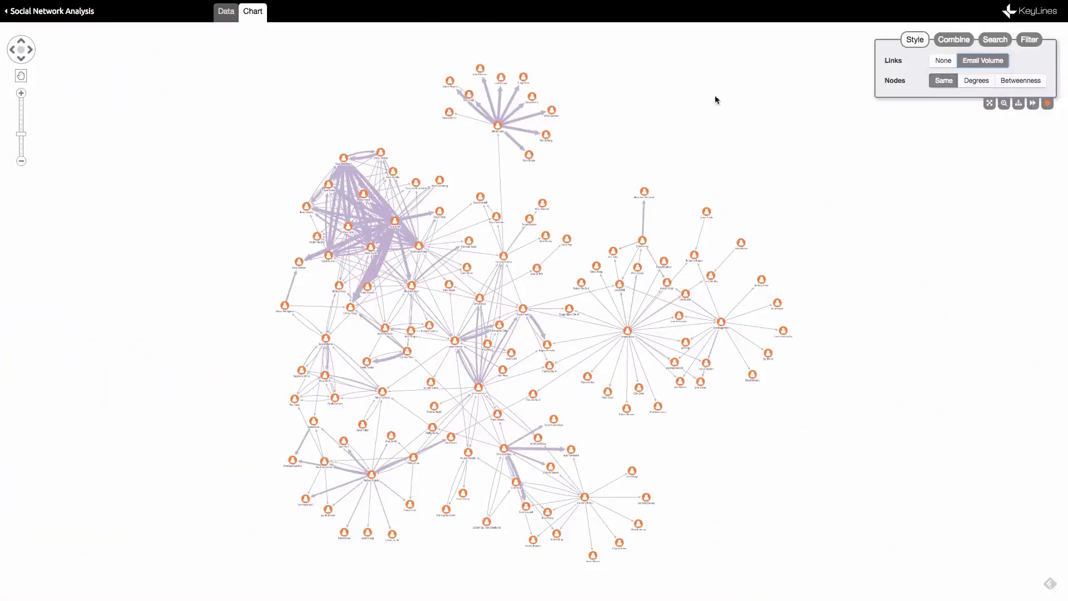
scroll(502, 115, "up", 5)
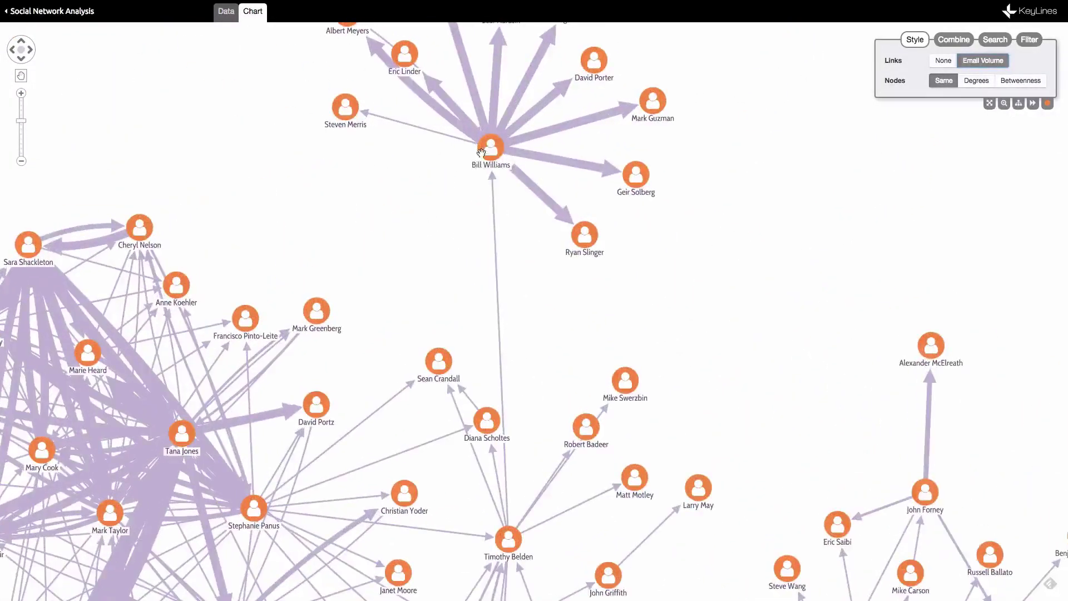
left_click_drag(459, 170, 445, 253)
left_click(462, 238)
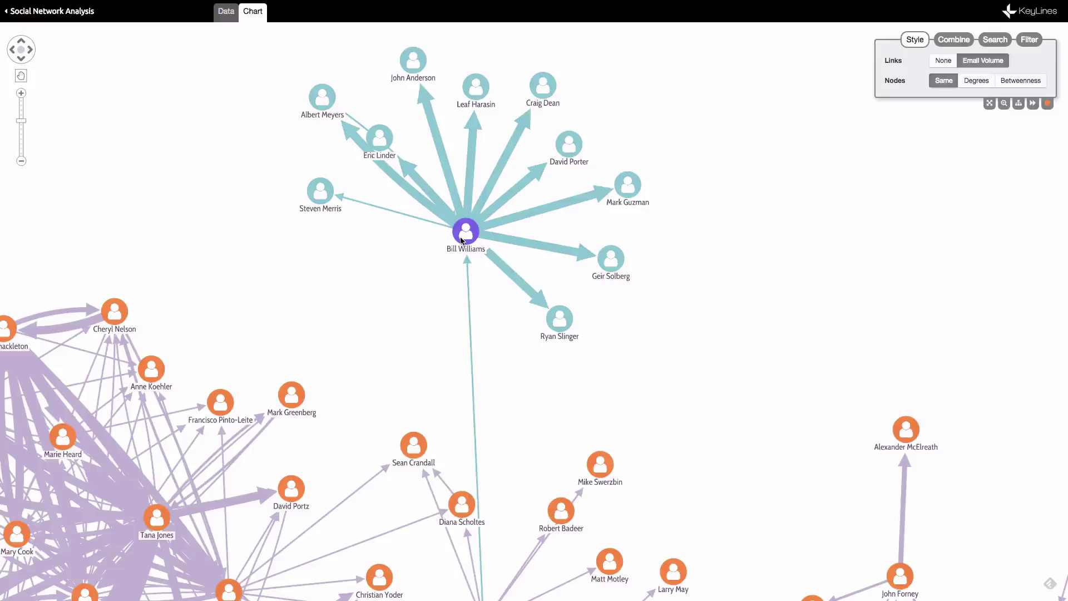
left_click(945, 43)
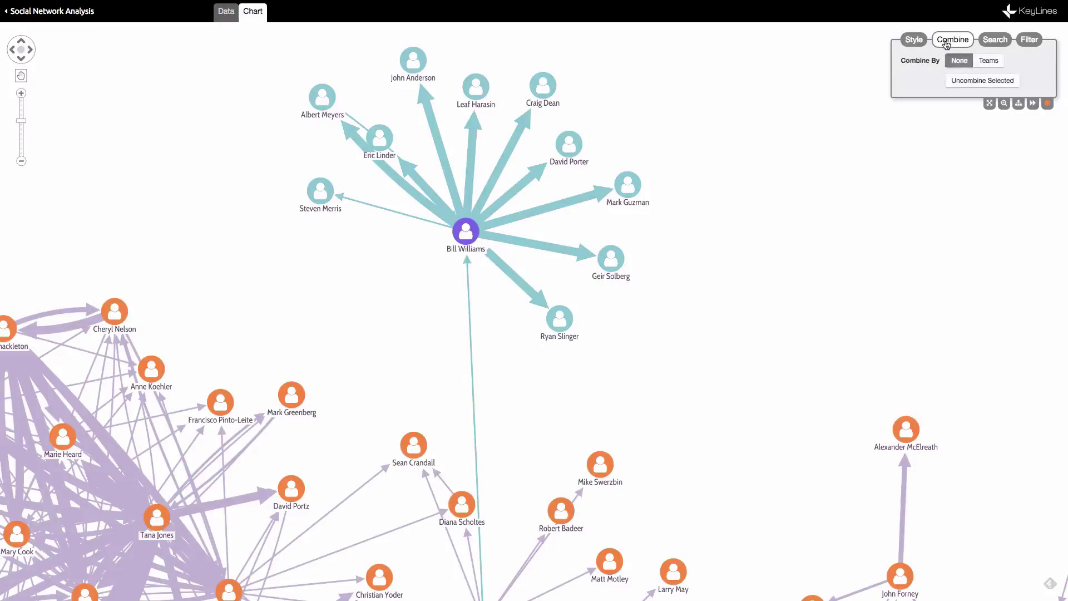
left_click(989, 62)
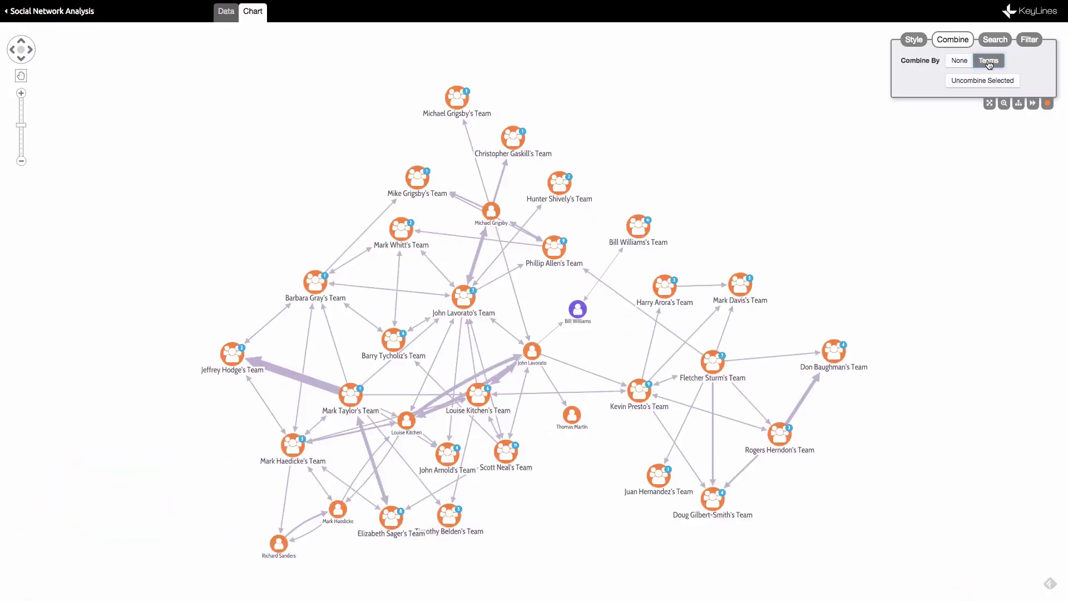
left_click(577, 310)
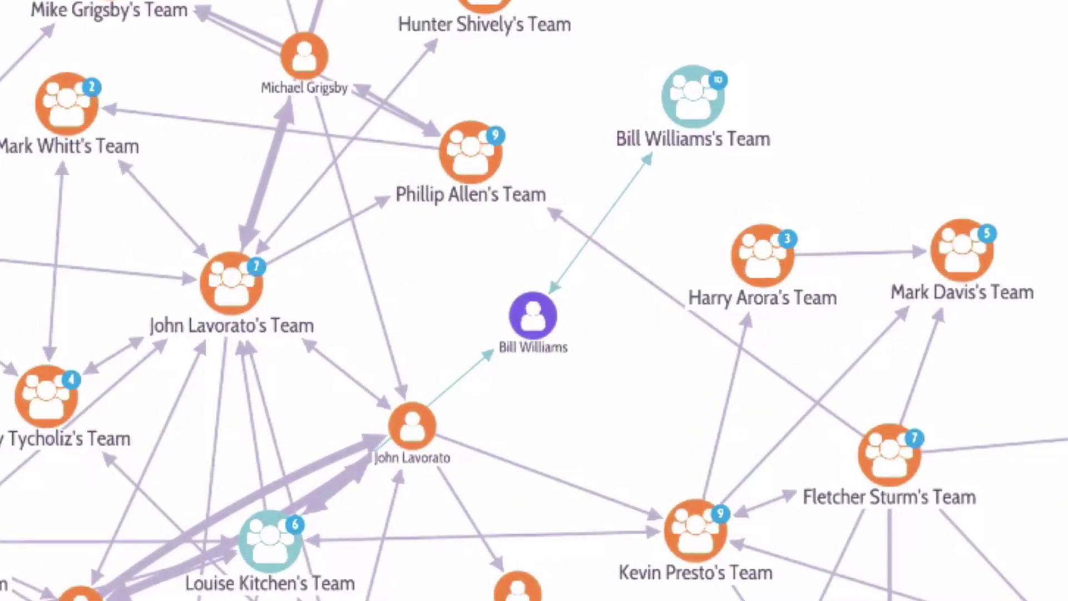
left_click(644, 301)
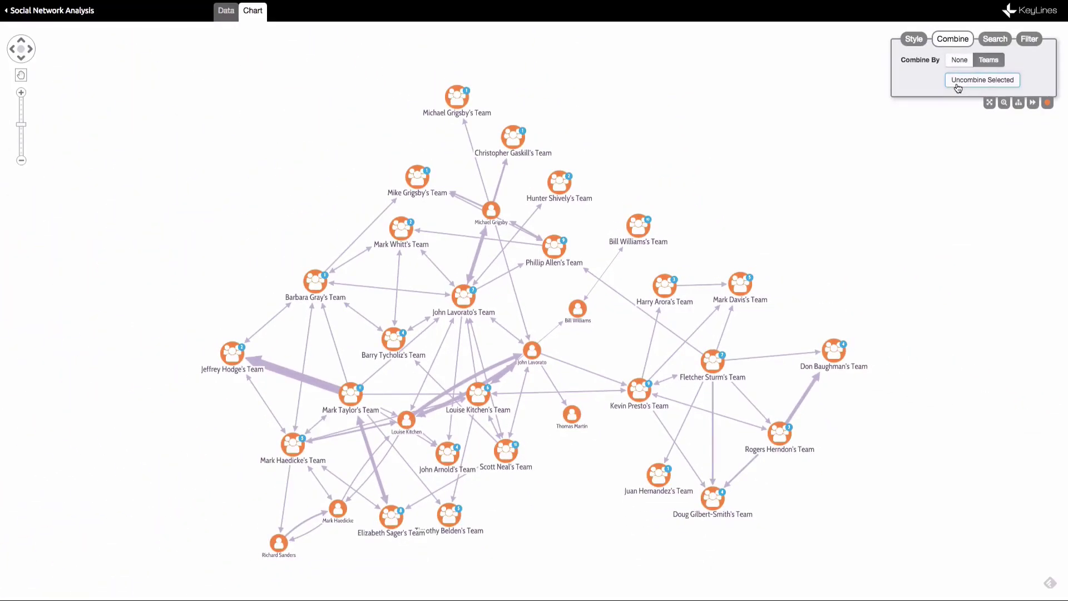
left_click(958, 61)
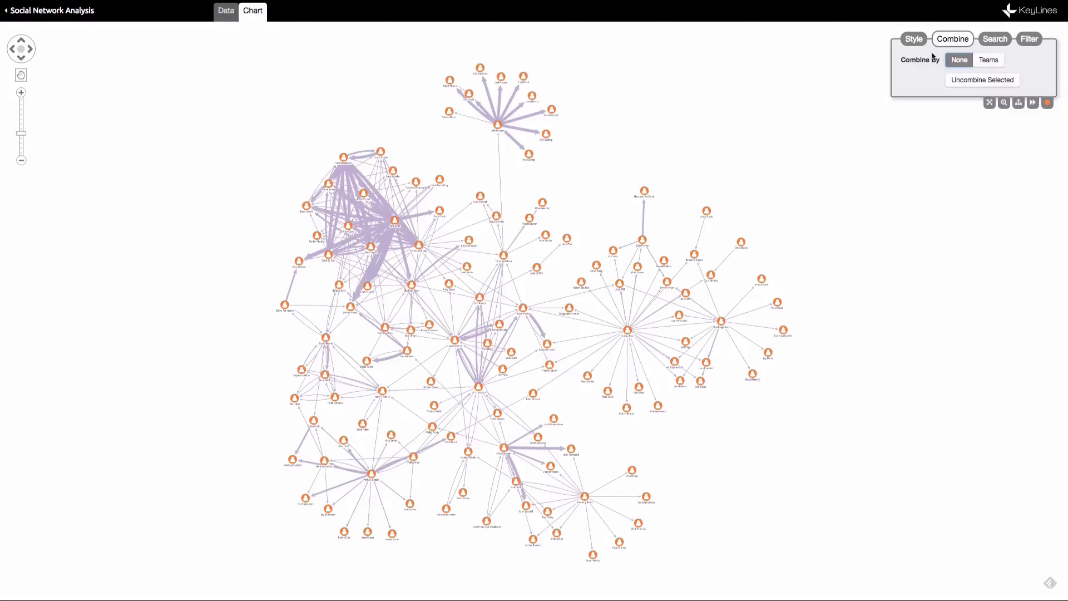
Step: Size nodes by Degrees first, then switch node sizing to Betweenness
left_click(915, 42)
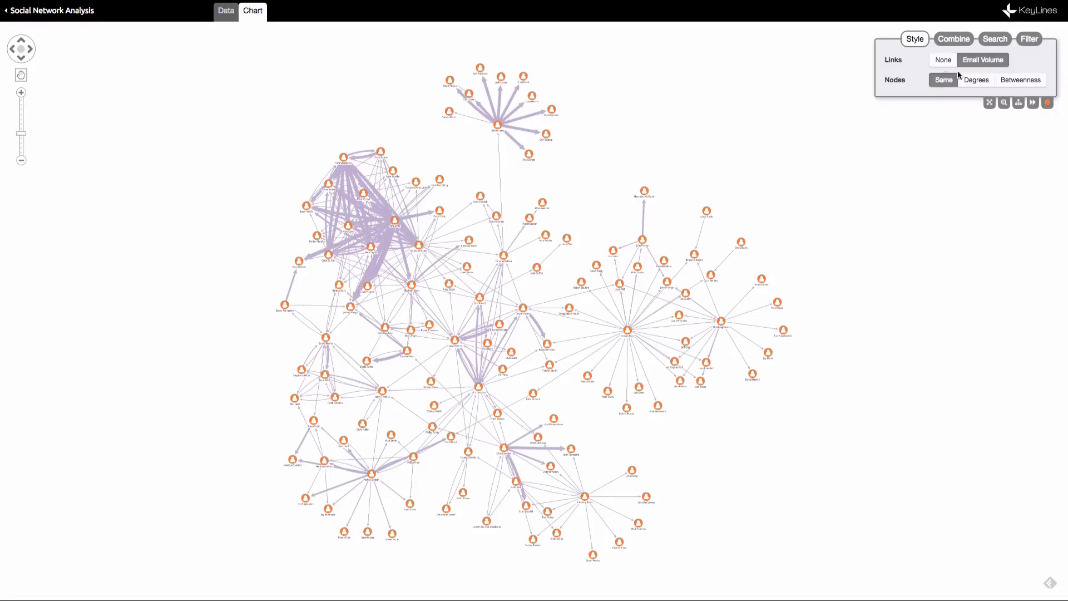
left_click(975, 81)
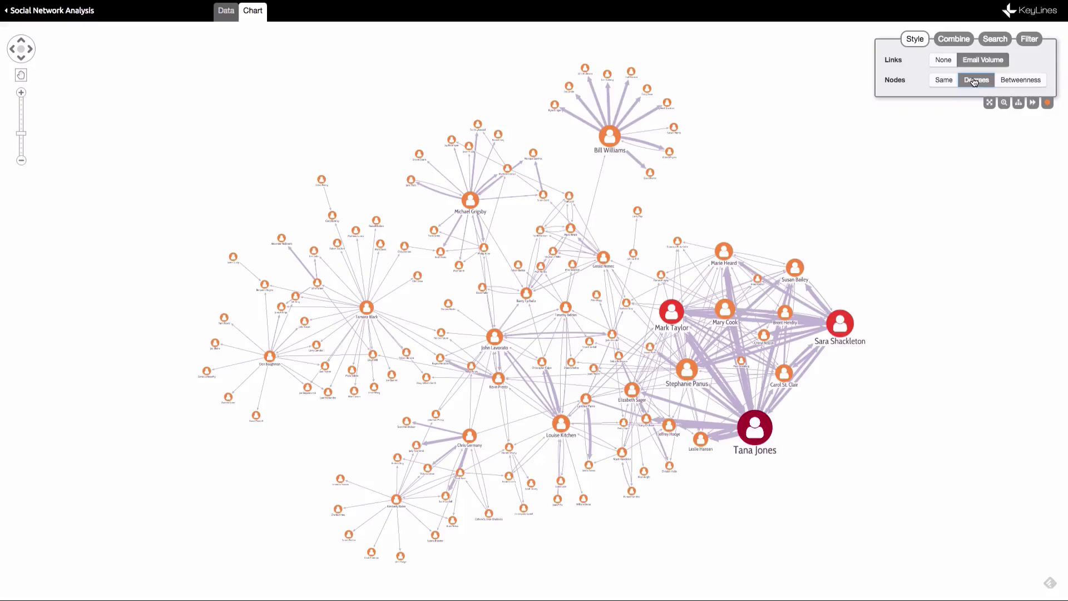
left_click(1007, 82)
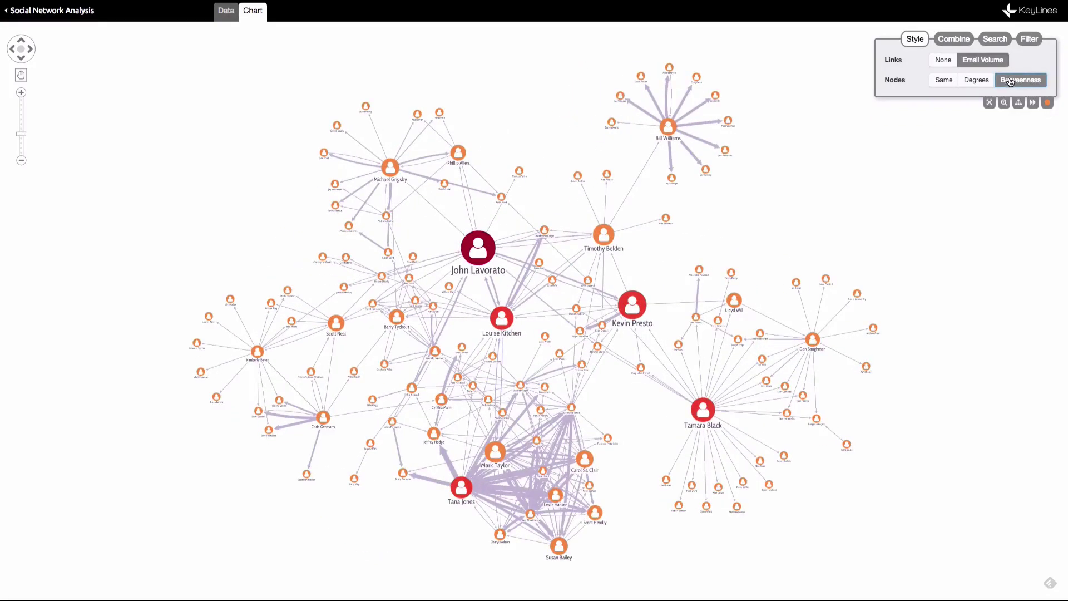
Step: Turn the time bar on and narrow it to the months of late 1999
left_click(1024, 41)
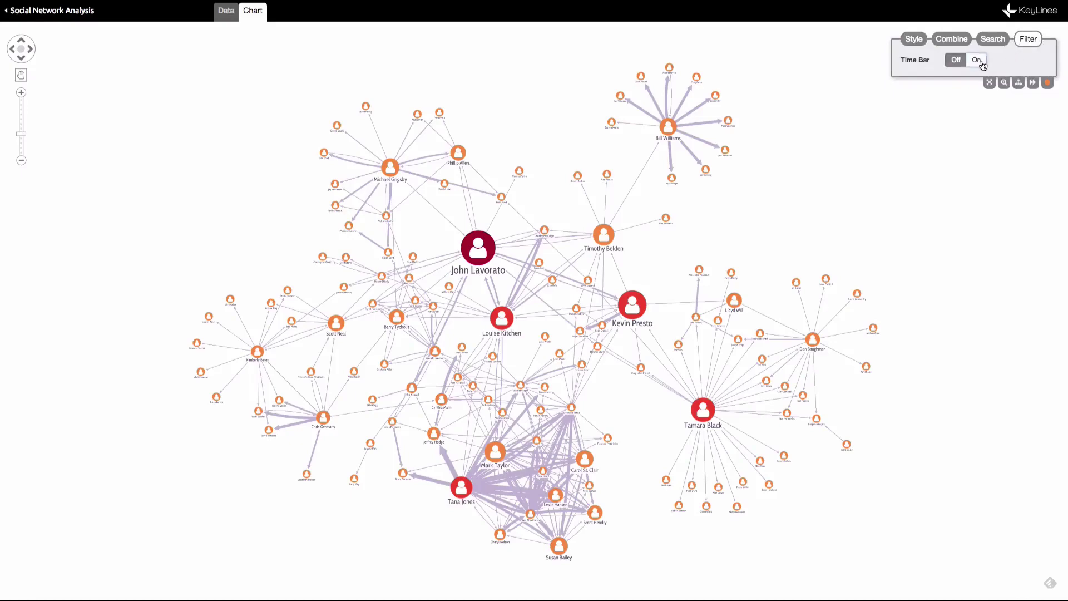
left_click(979, 62)
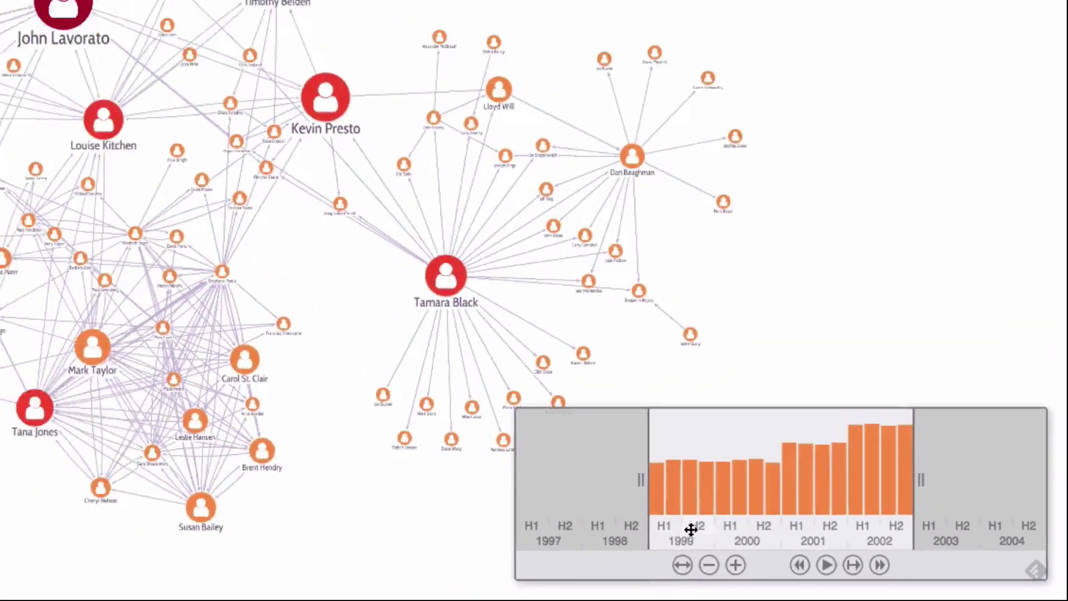
left_click(616, 512)
Step: Zoom the time bar to days, widen it, play the timeline, and settle on weekly periods
double_click(851, 562)
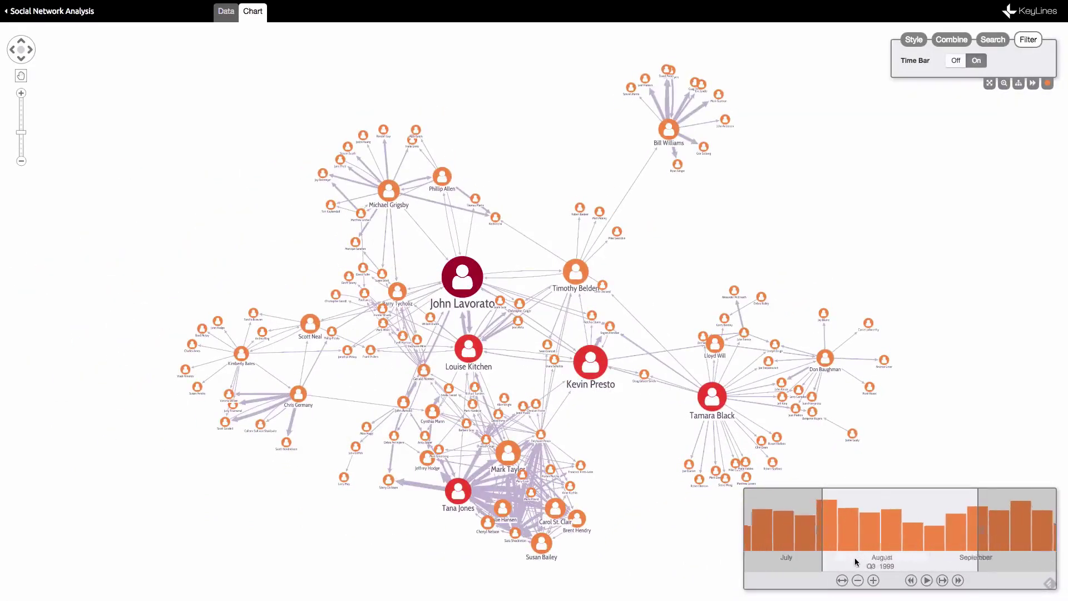
double_click(854, 561)
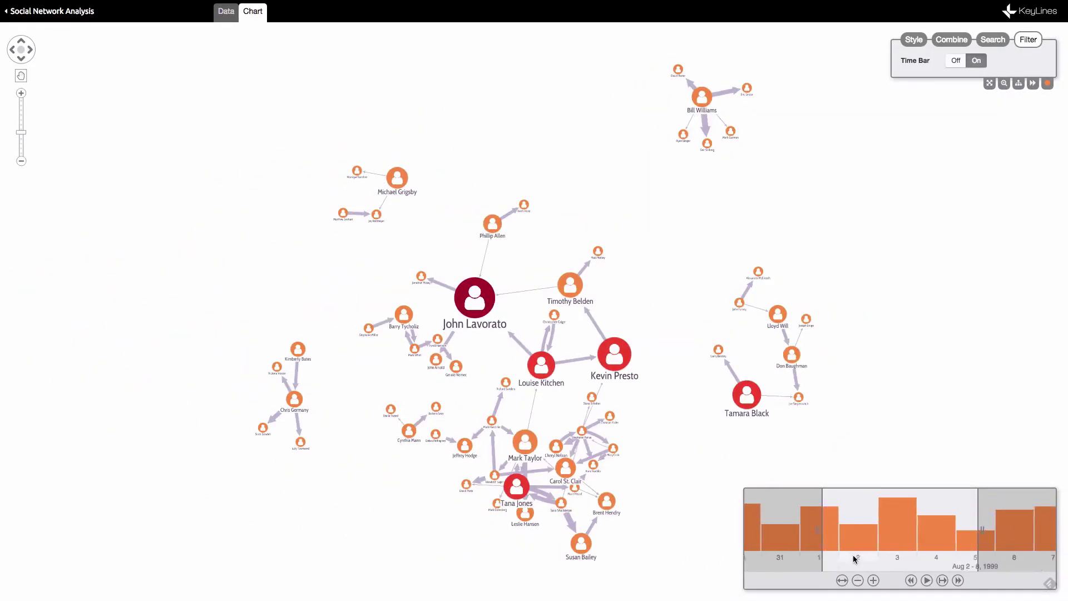
left_click(857, 580)
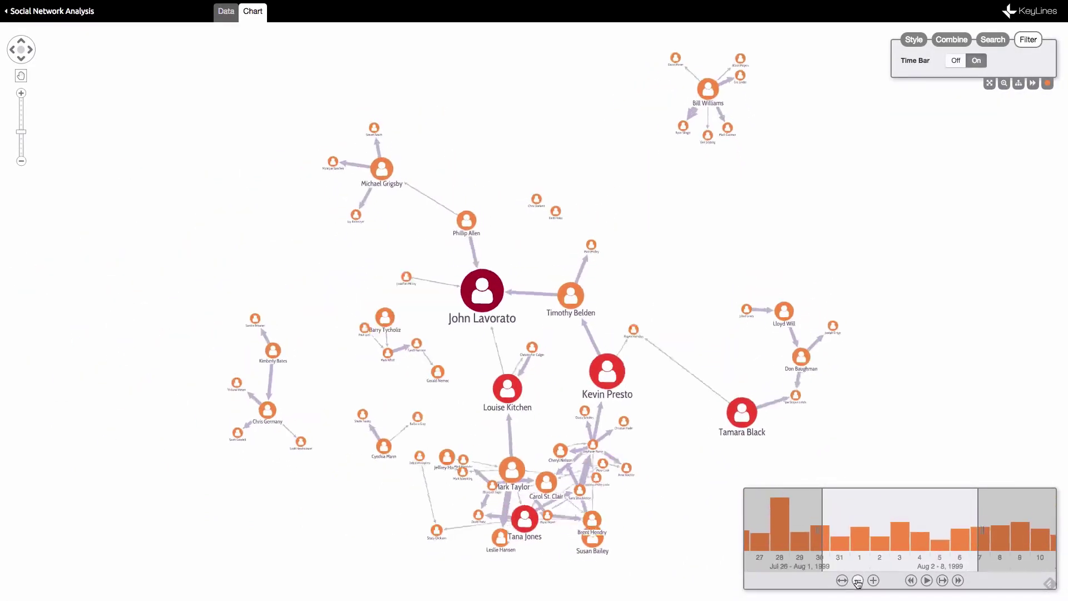
left_click(927, 580)
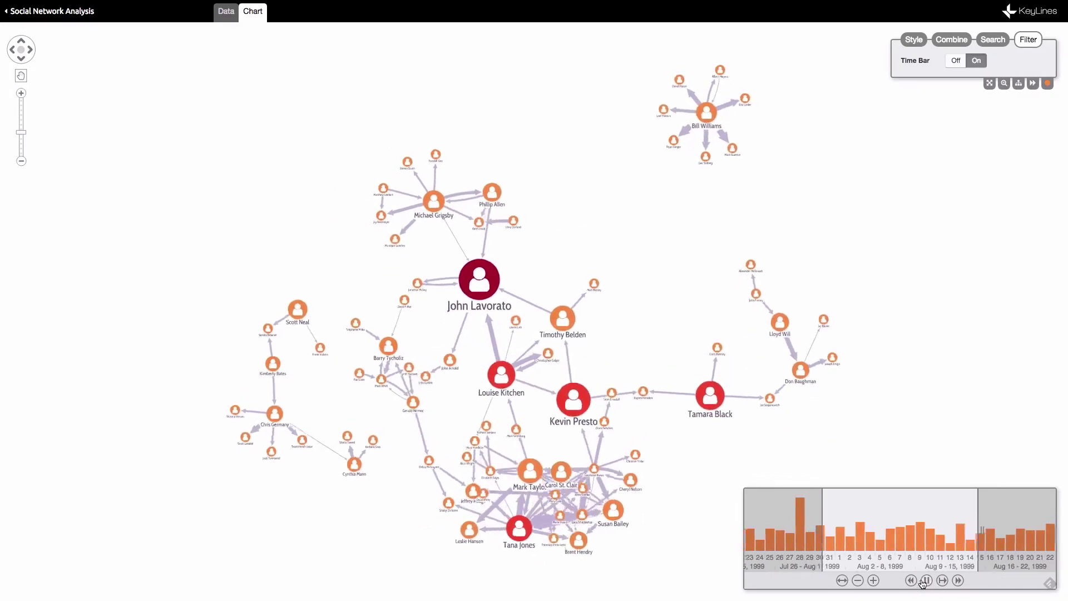
left_click(858, 580)
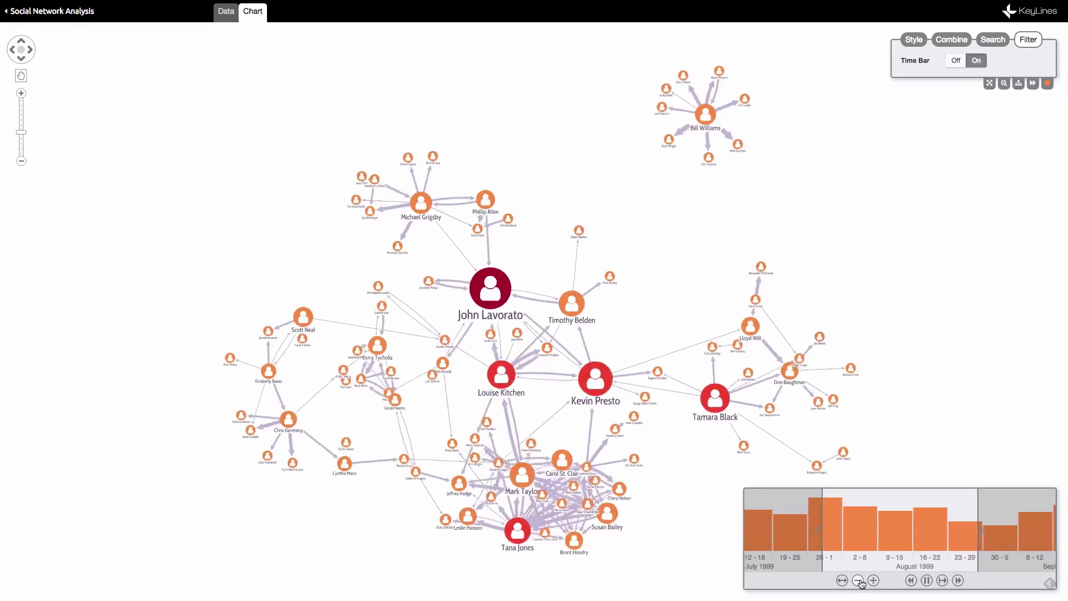